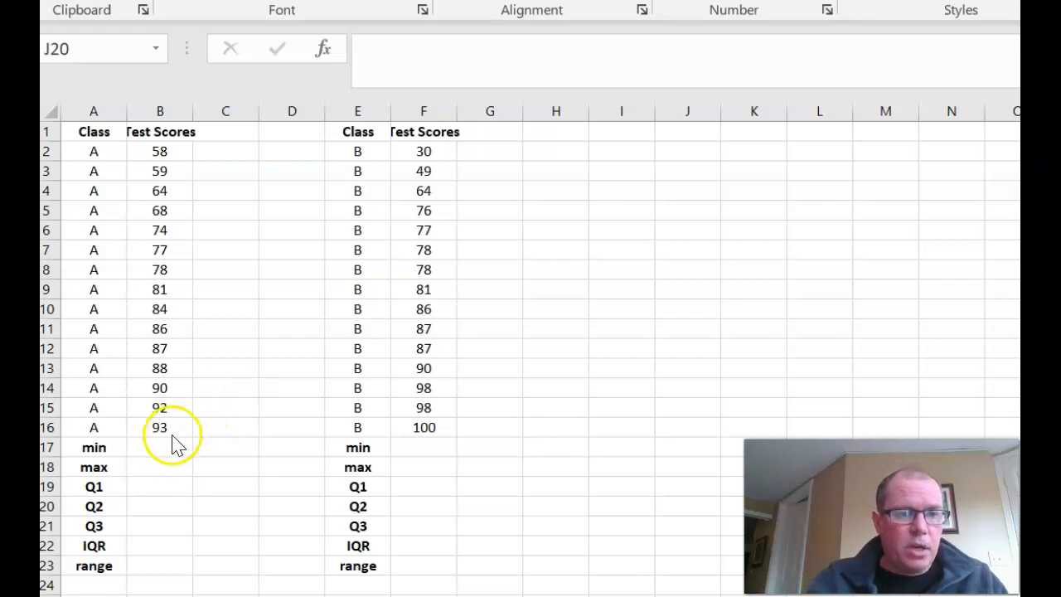
Calculate Class A's minimum test score in B17 with the formula =MIN(B2:B16).
left_click(148, 452)
left_click(149, 448)
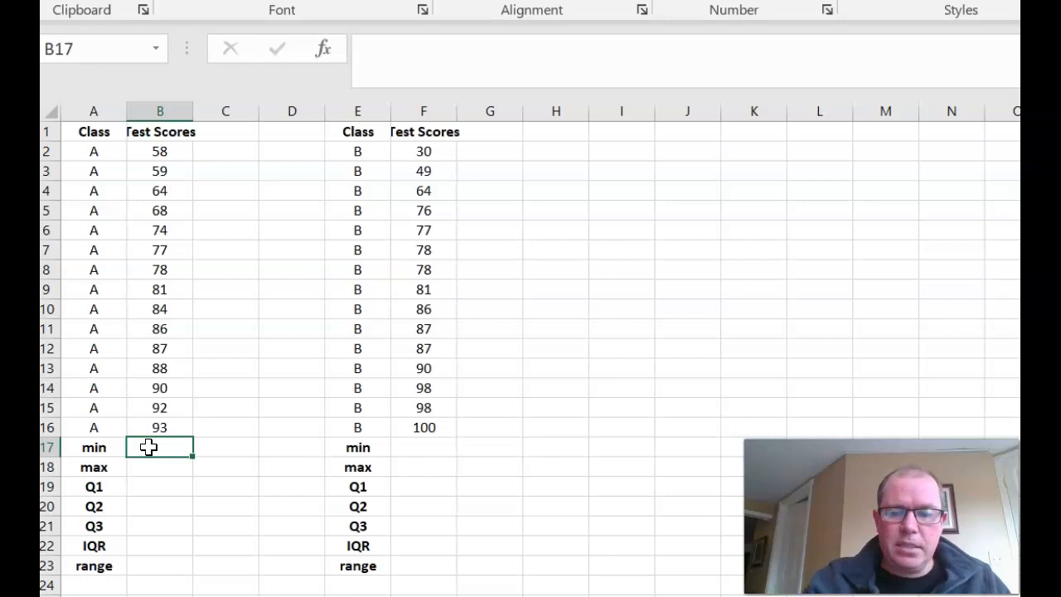
type("=")
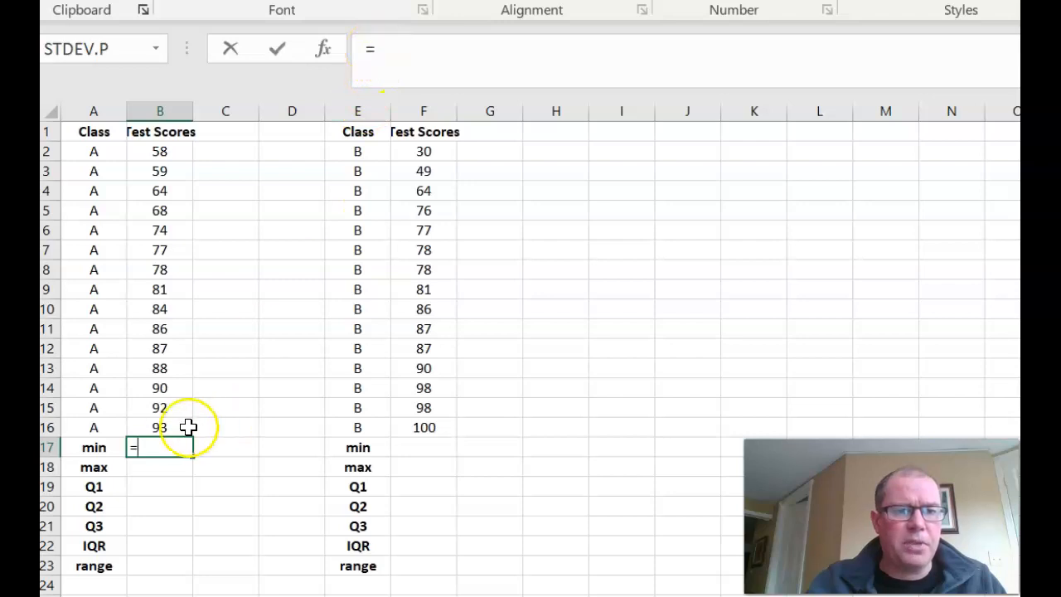
type("min")
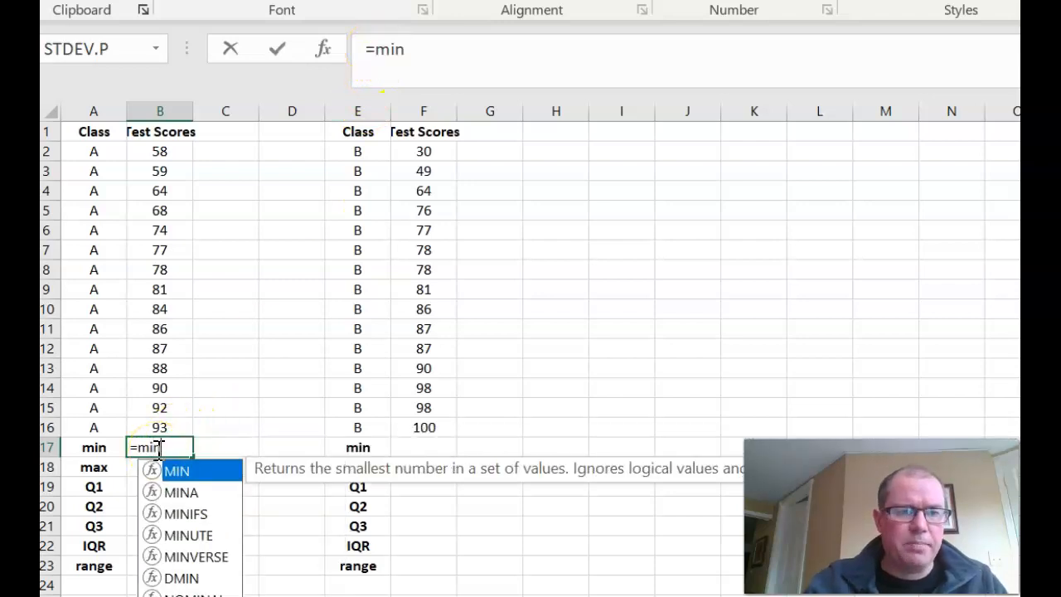
double_click(178, 471)
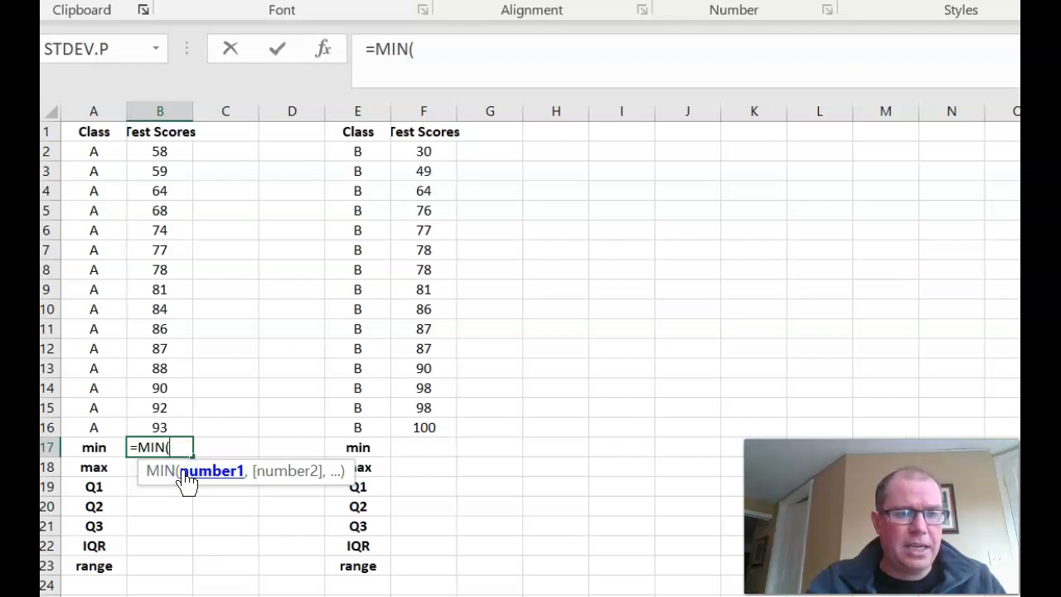
left_click_drag(161, 426, 159, 153)
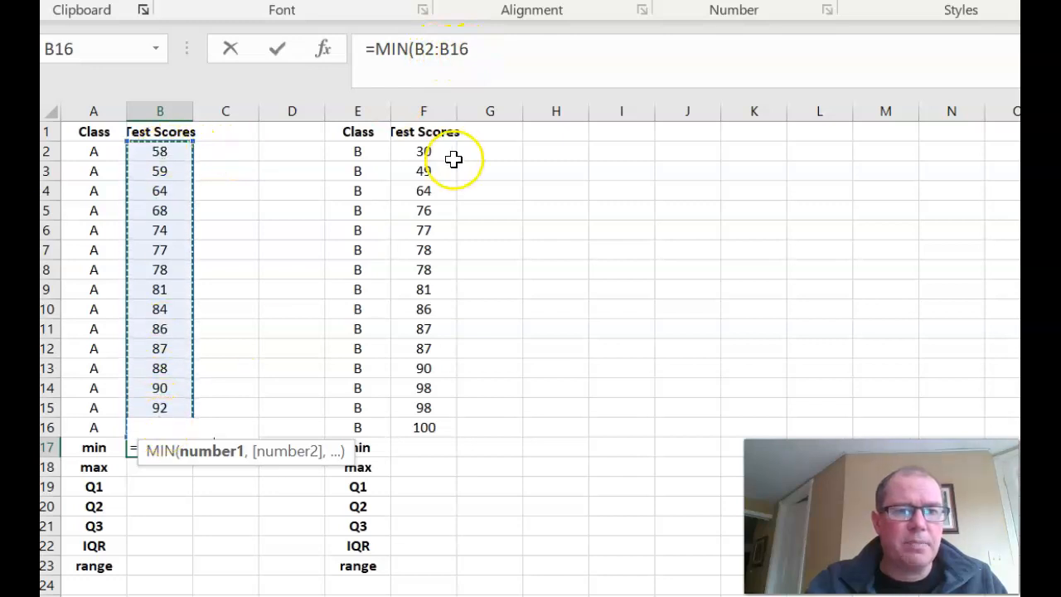
left_click(472, 48)
type(")")
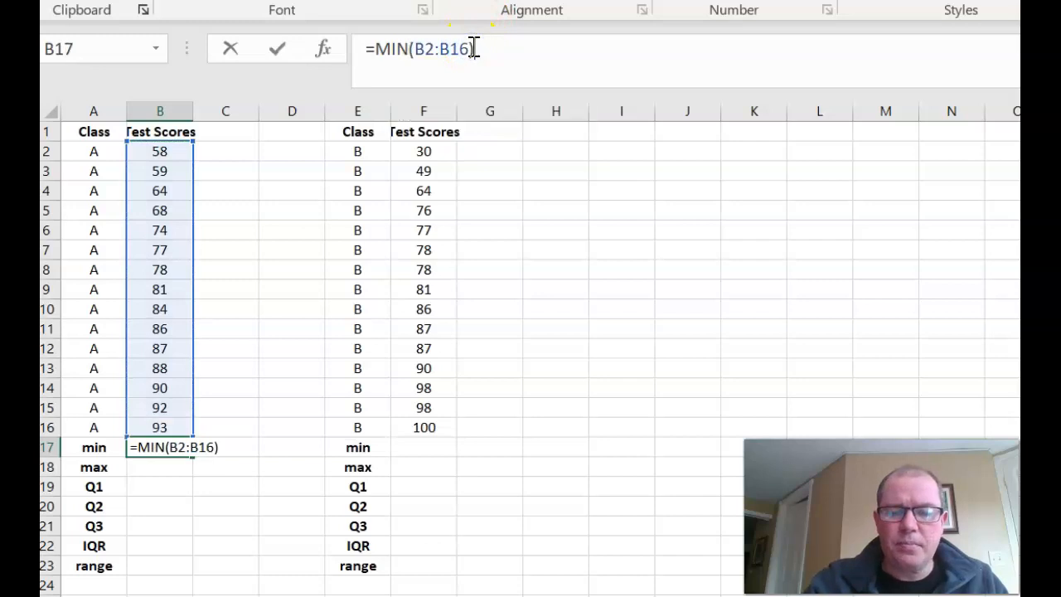
key("Return")
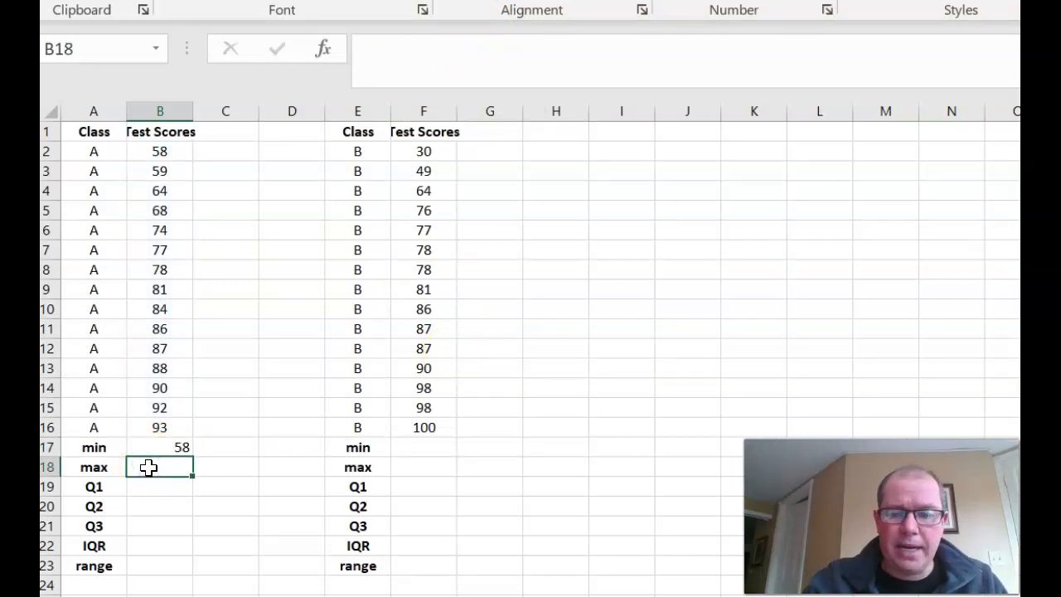
Calculate Class A's maximum test score in B18 with the formula =MAX(B2:B16).
type("=max")
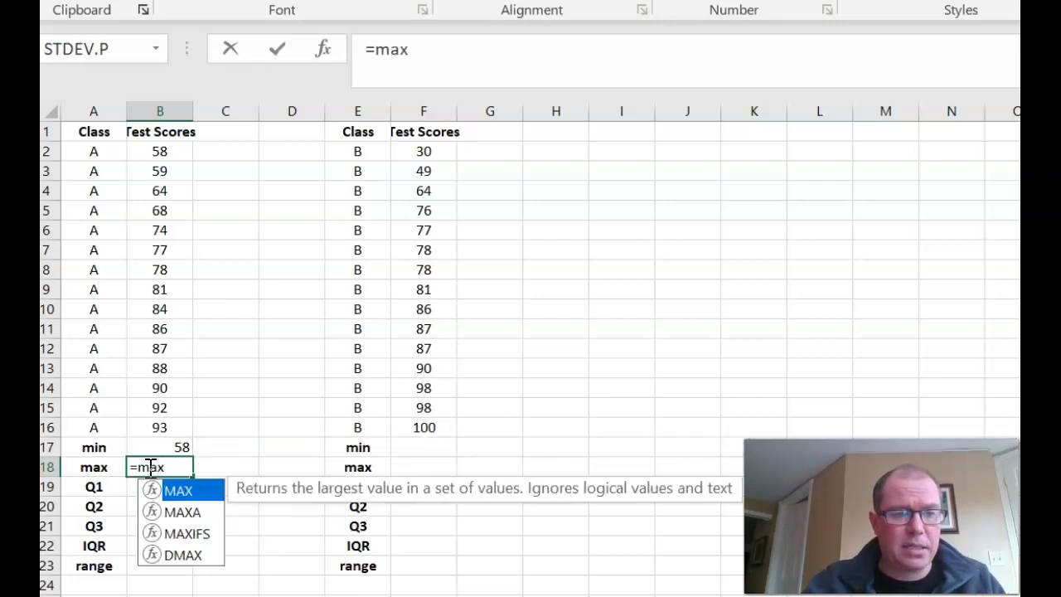
double_click(179, 490)
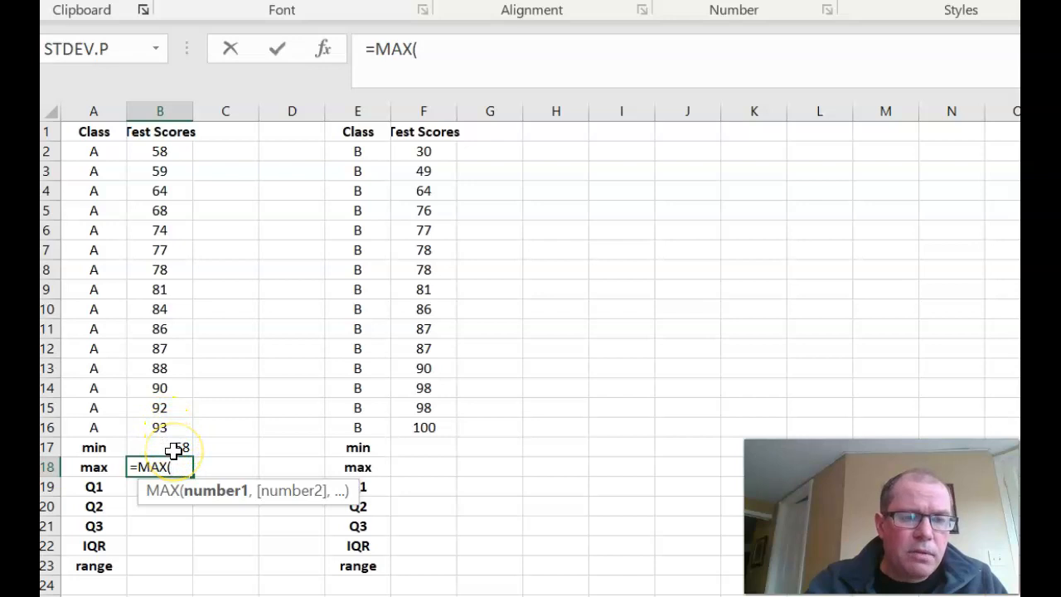
left_click_drag(160, 426, 163, 153)
type(")")
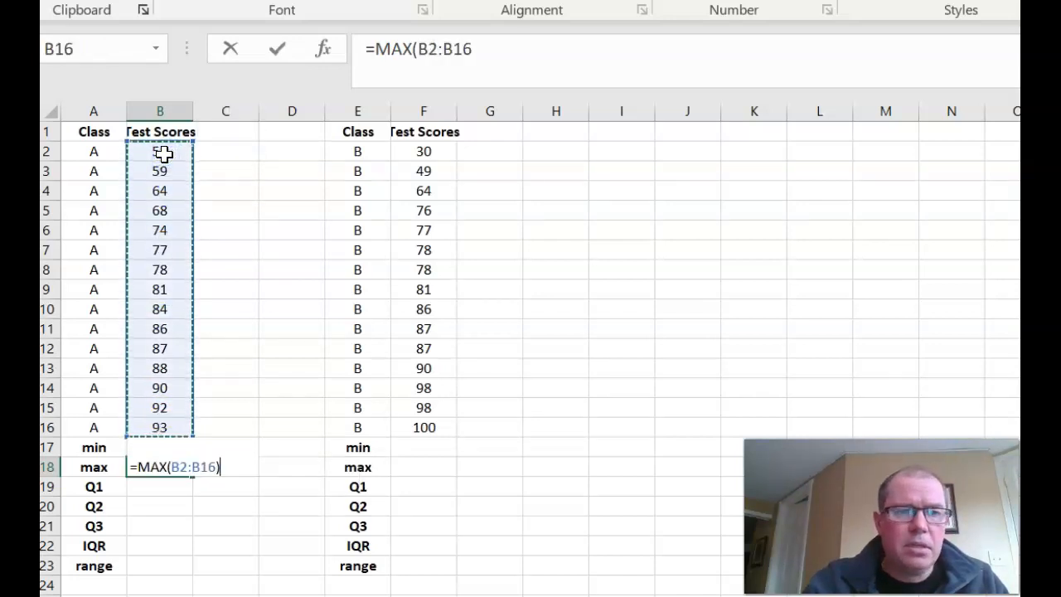
key("Return")
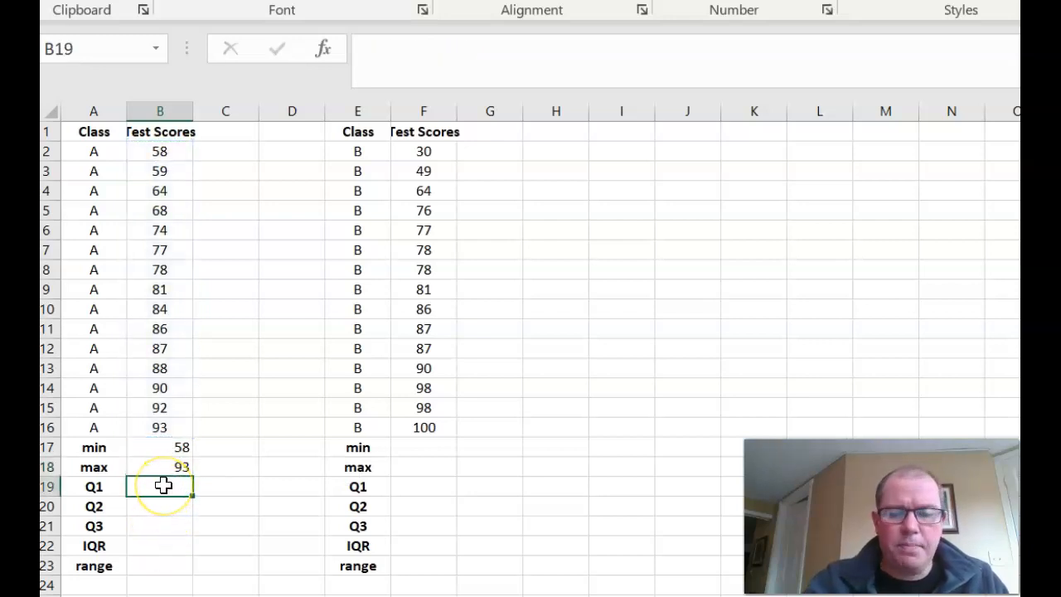
Calculate Class A's first quartile in B19 with the formula =QUARTILE(B2:B16,1).
type("=quart")
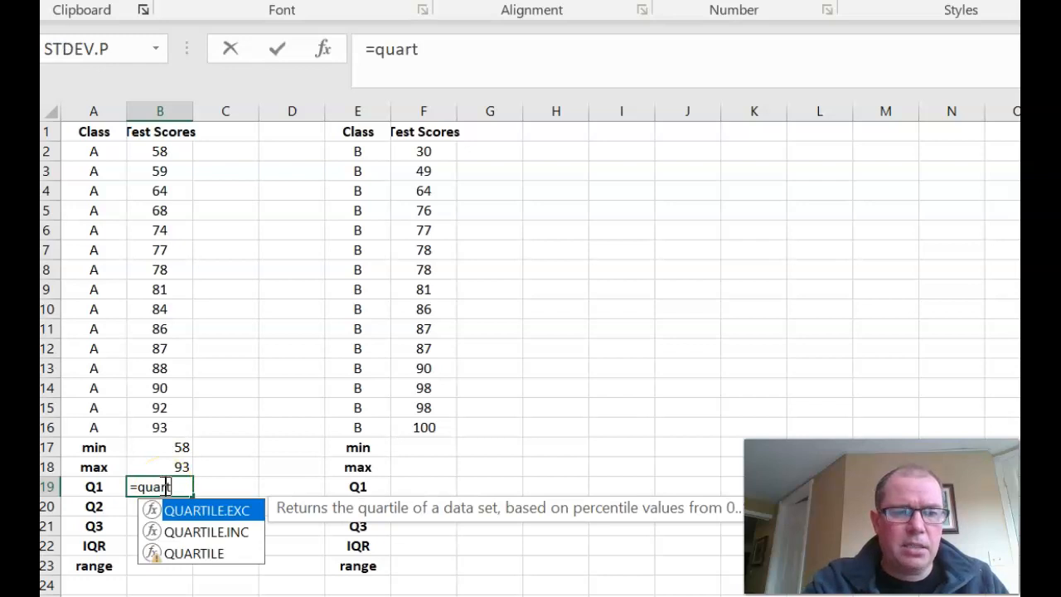
double_click(197, 553)
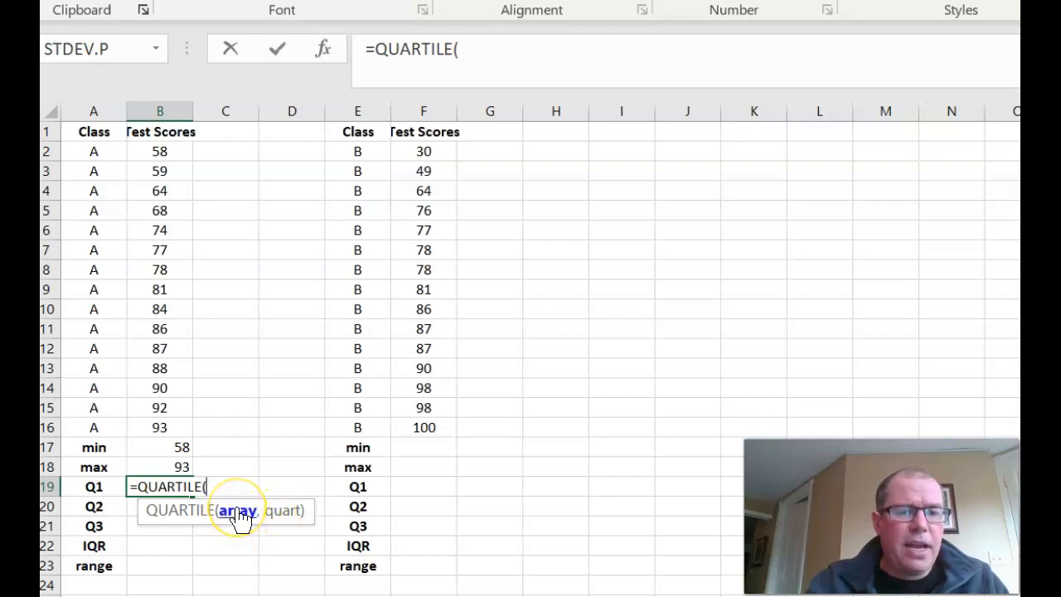
left_click_drag(154, 426, 157, 154)
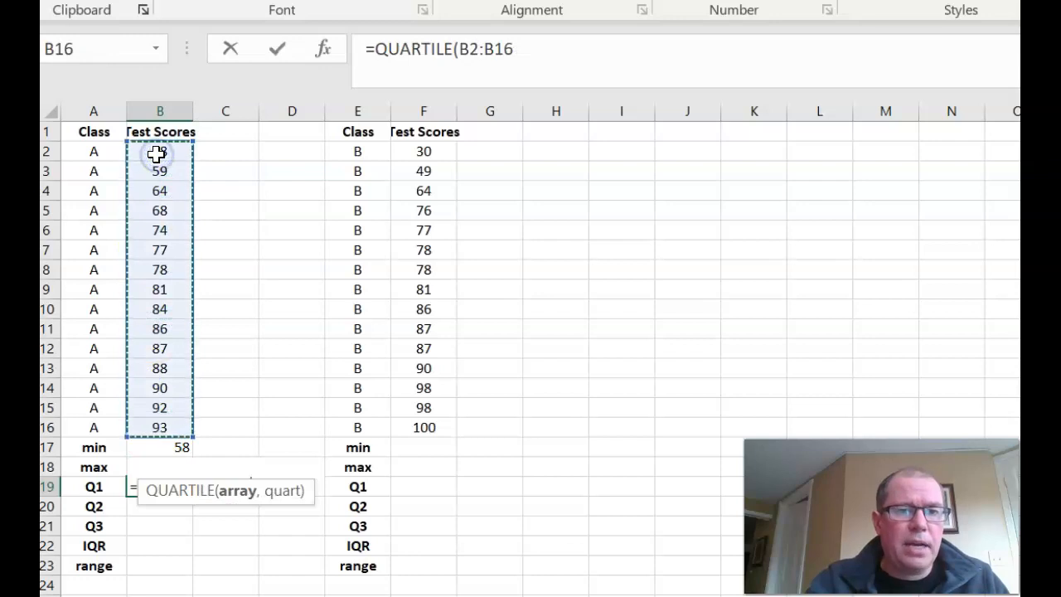
left_click(517, 49)
type(",")
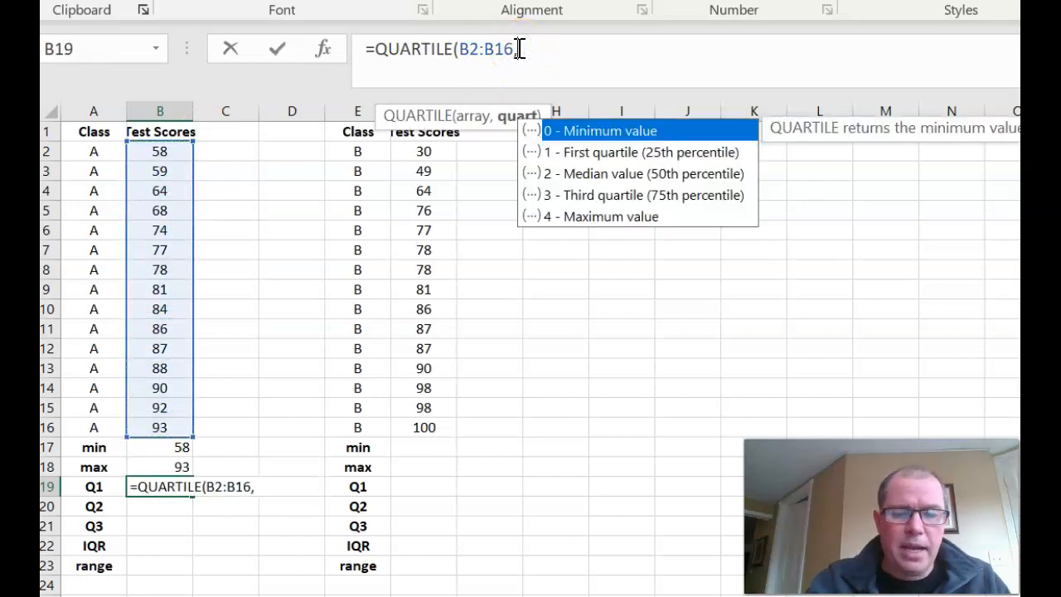
type("1")
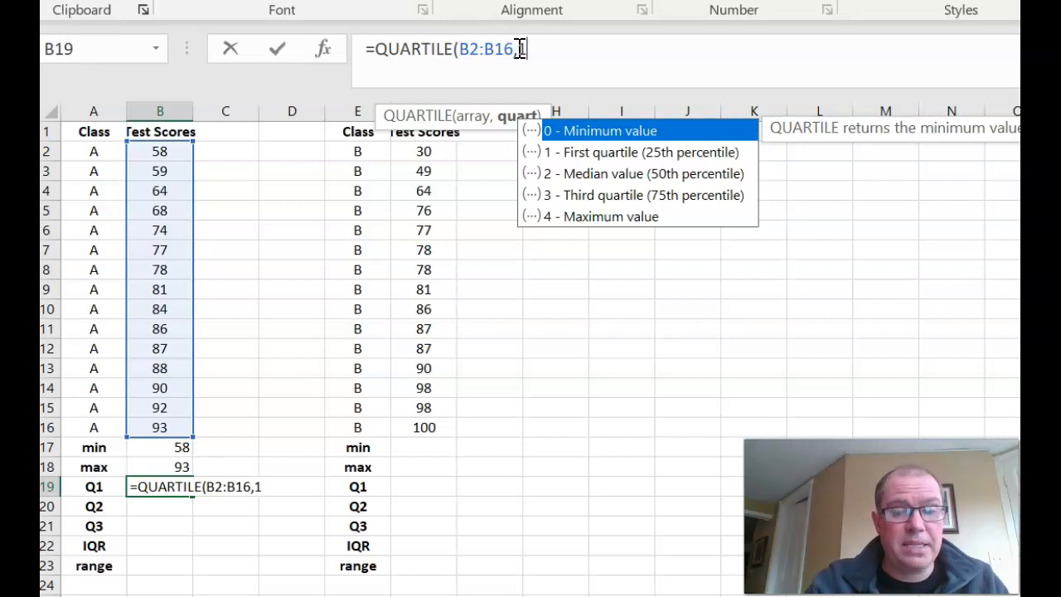
type(")")
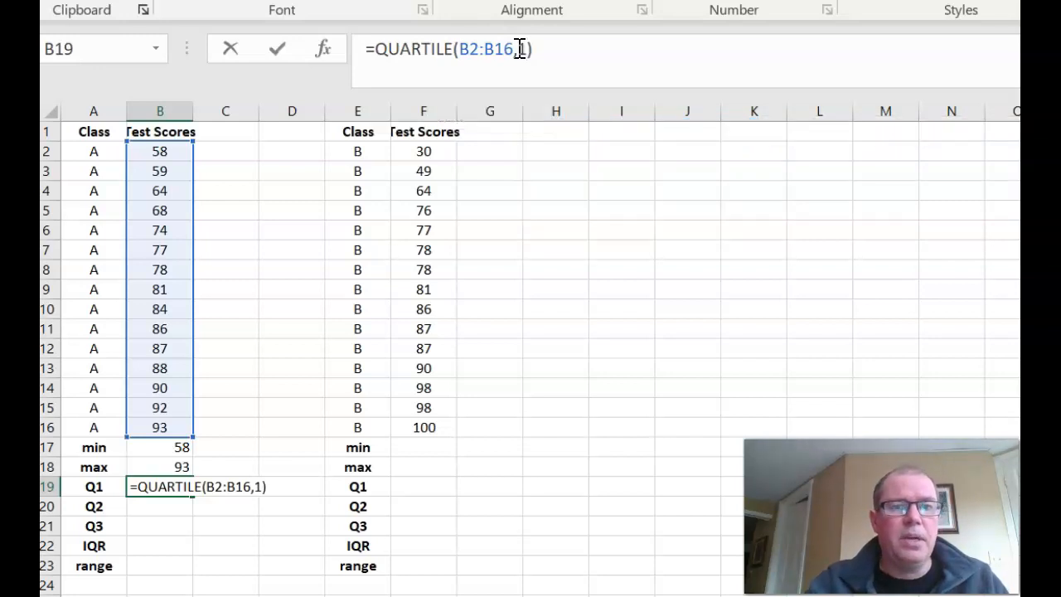
key("Return")
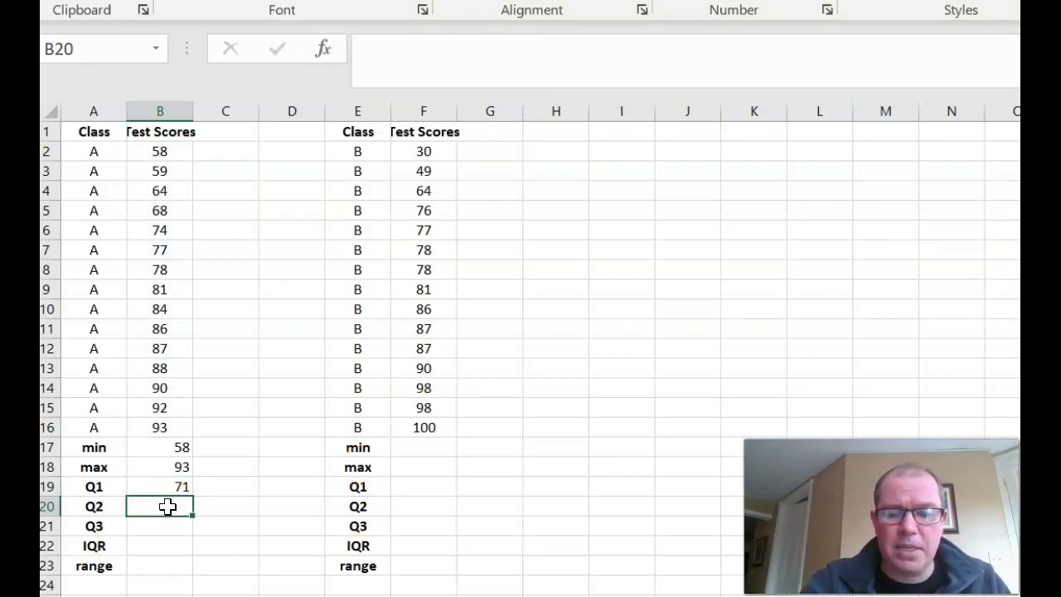
Calculate Class A's Q2 in B20 using the MEDIAN function over the scores in B2:B16.
type("=medi")
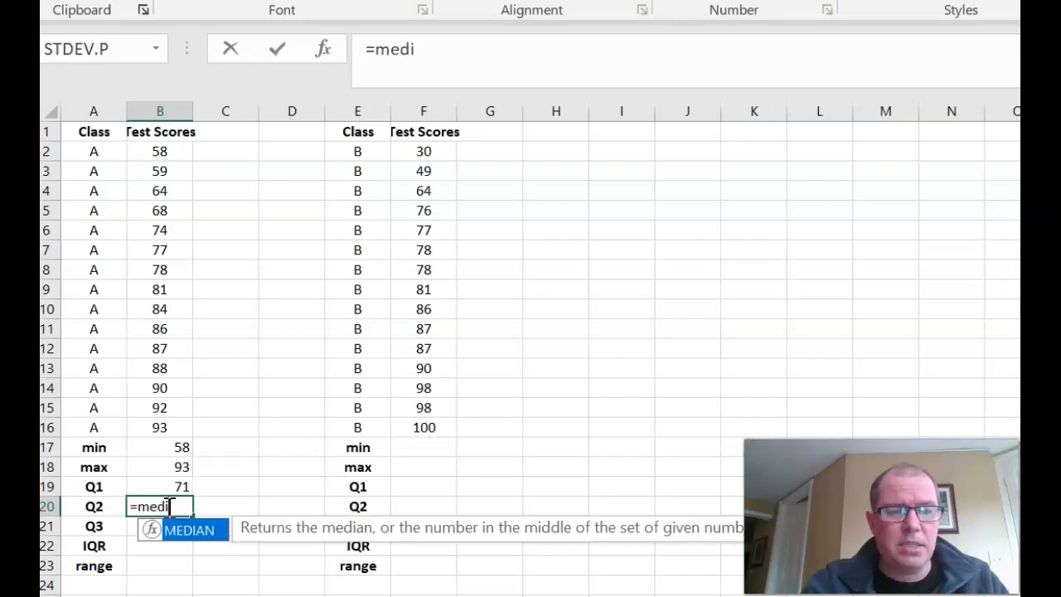
double_click(176, 532)
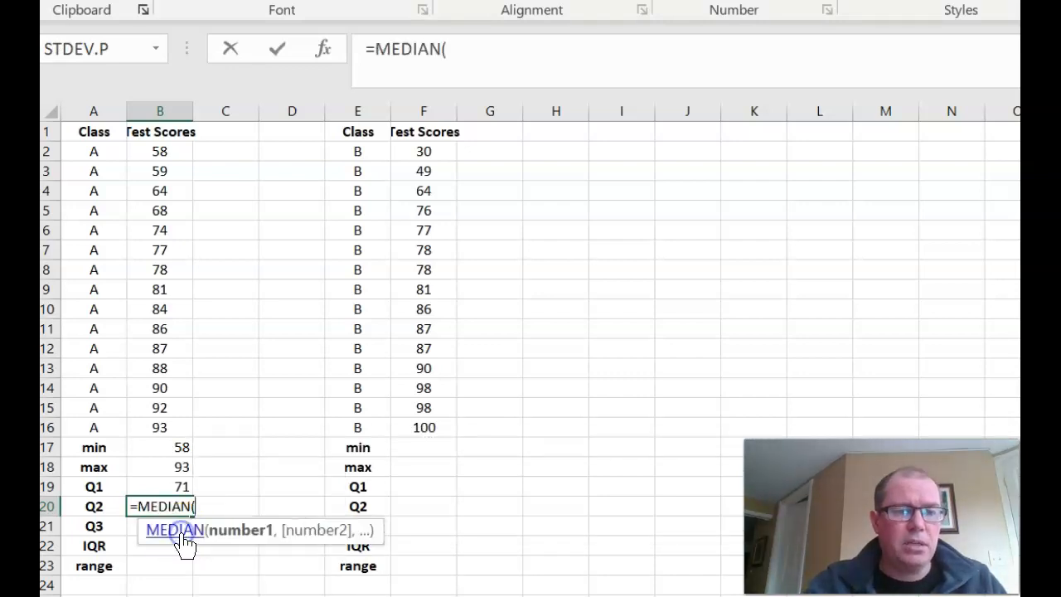
left_click_drag(158, 433, 150, 154)
type(")")
key("Return")
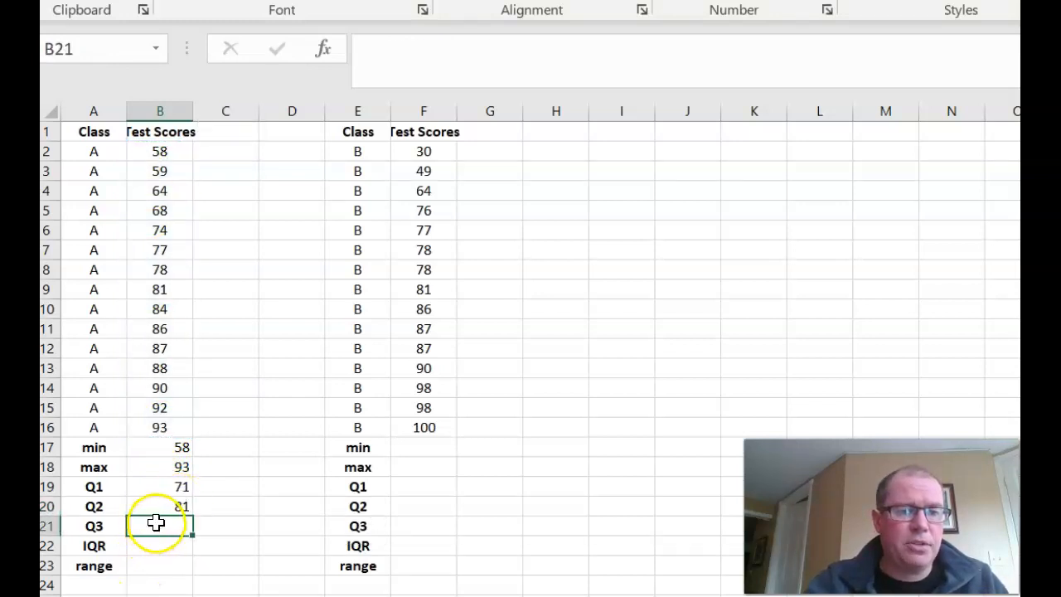
Calculate Class A's third quartile in B21 with the formula =QUARTILE(B2:B16,3).
type("=q")
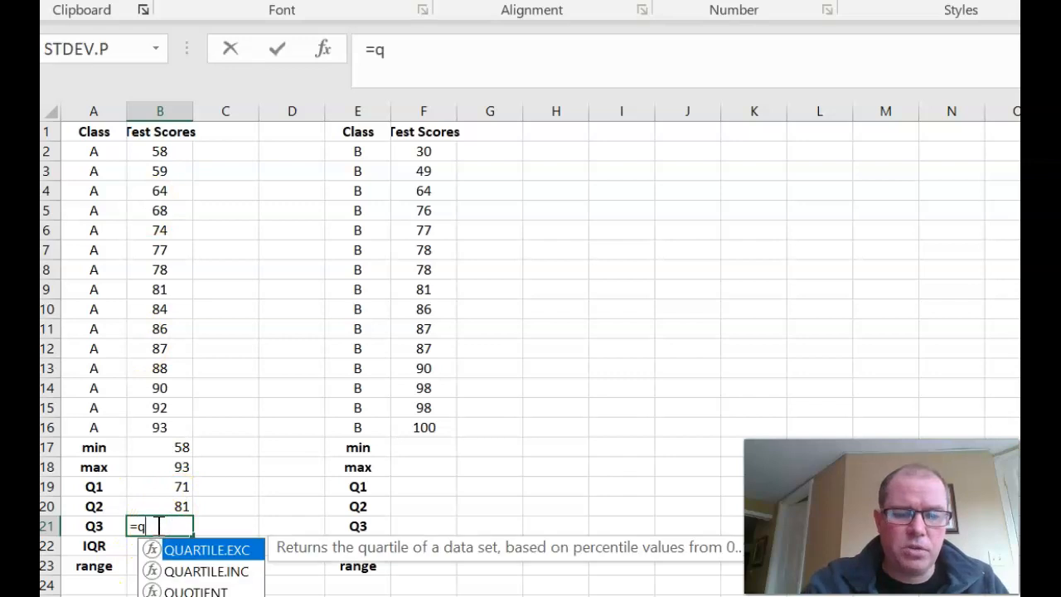
type("uart")
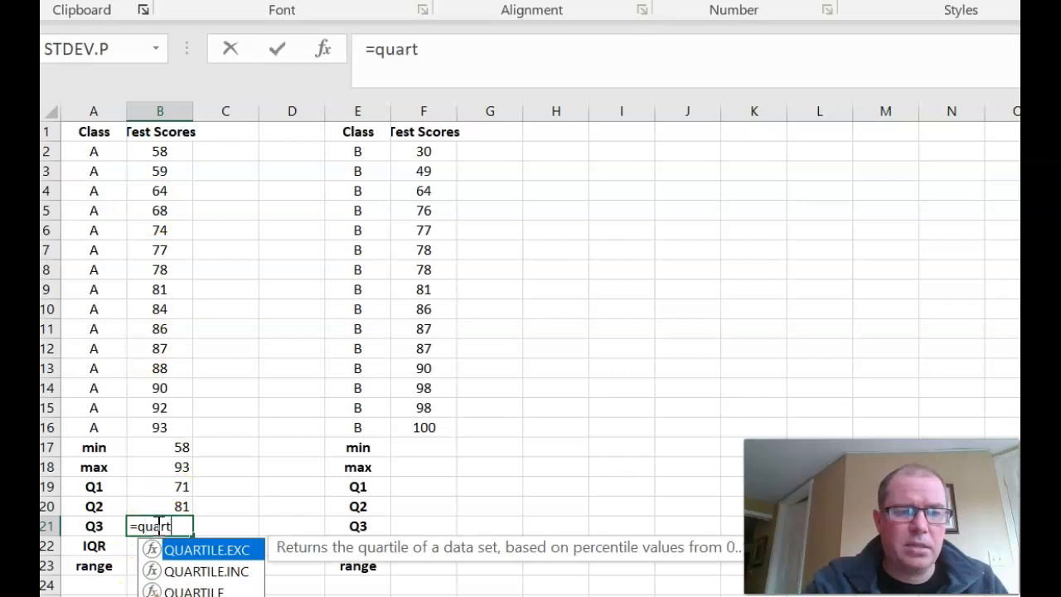
double_click(178, 591)
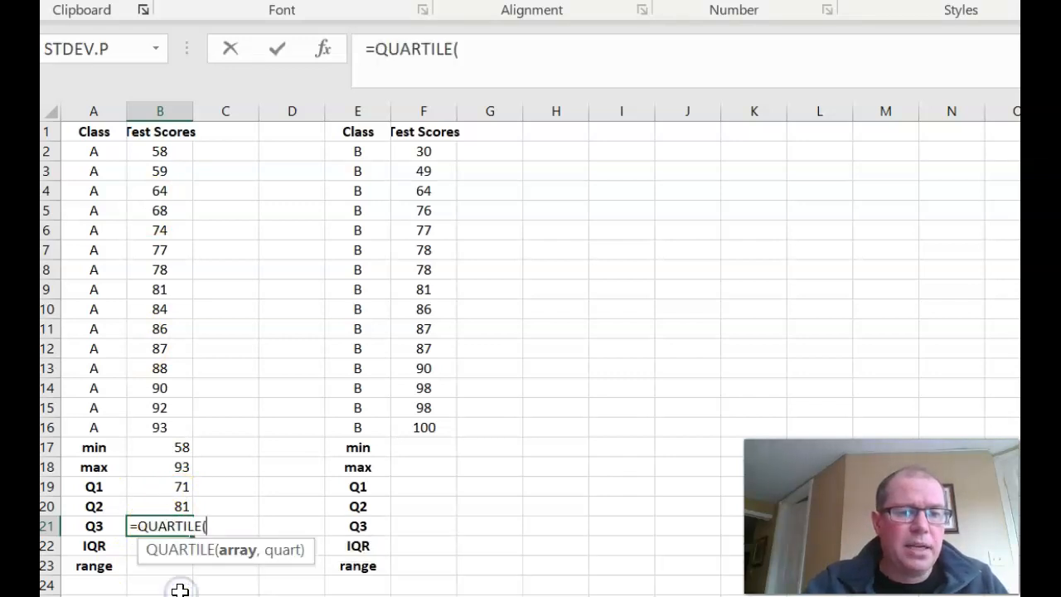
left_click_drag(156, 427, 159, 154)
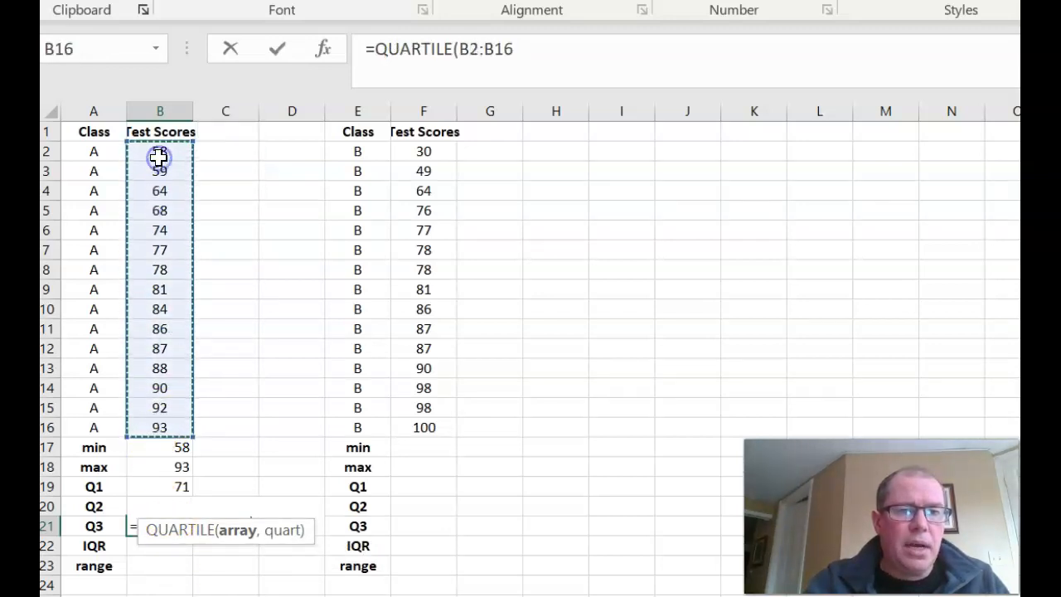
left_click(525, 50)
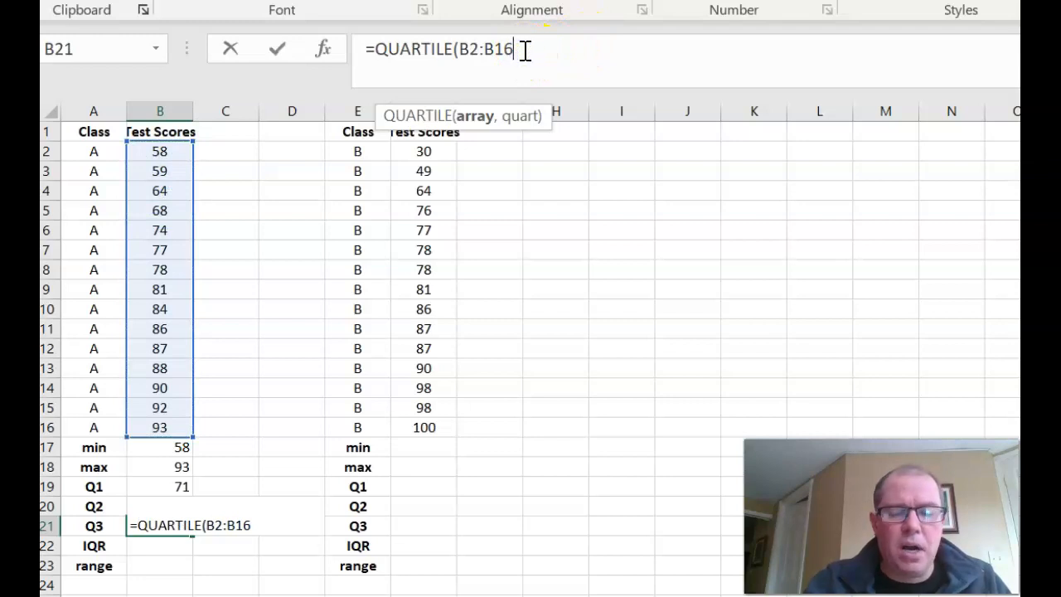
type(",3")
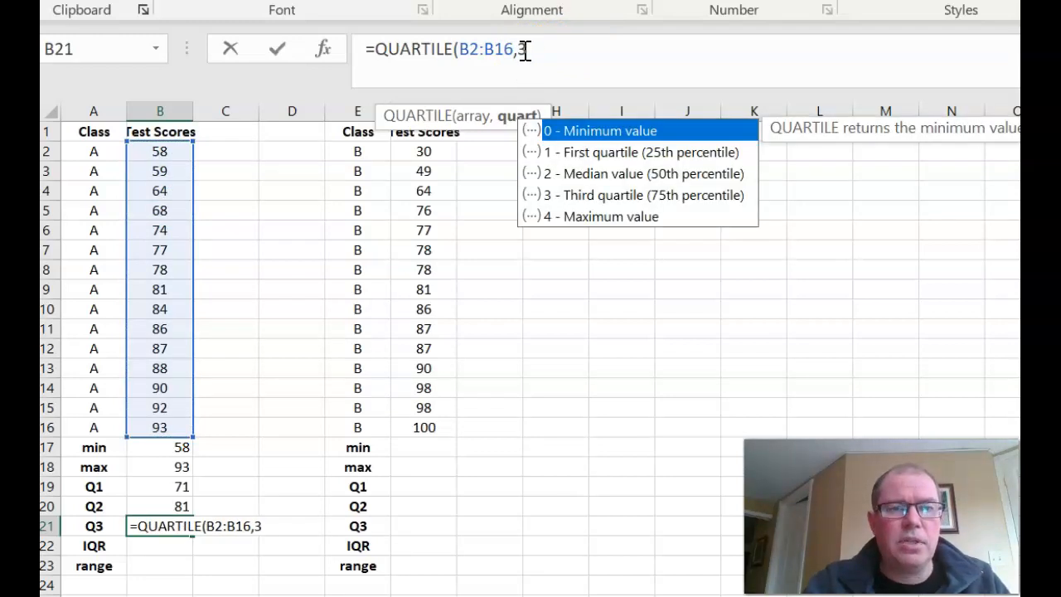
type(")")
left_click(371, 51)
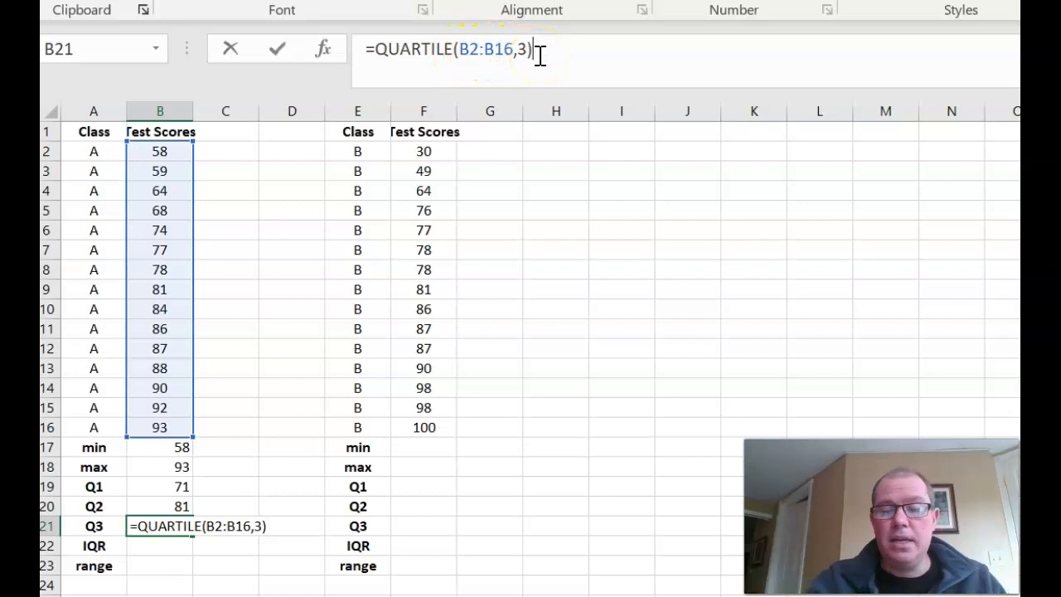
key("Return")
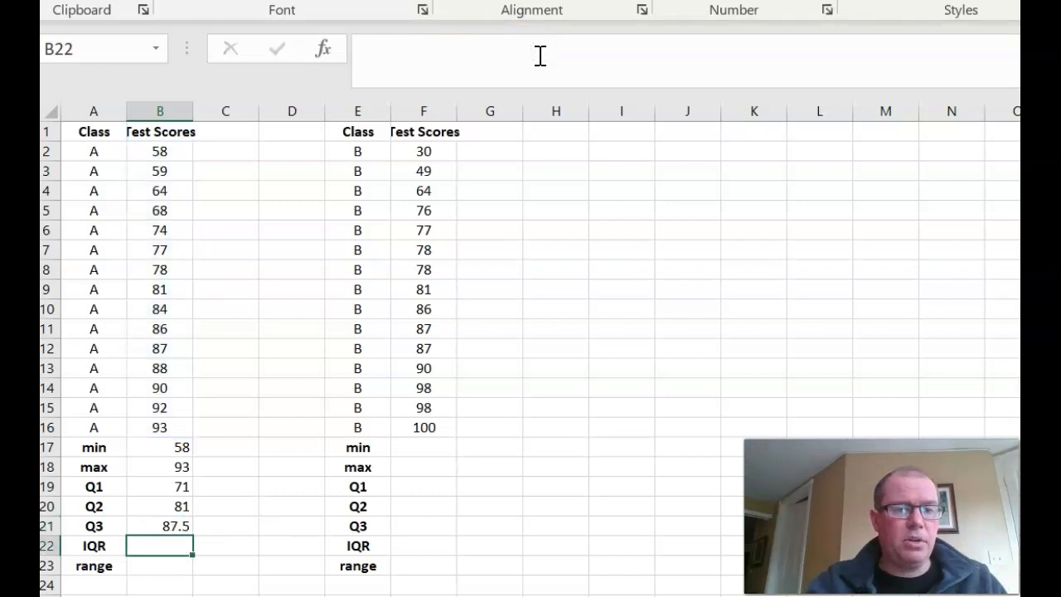
Calculate Class A's interquartile range in B22 by subtracting Q1 from Q3 with the formula =B21-B19.
double_click(160, 547)
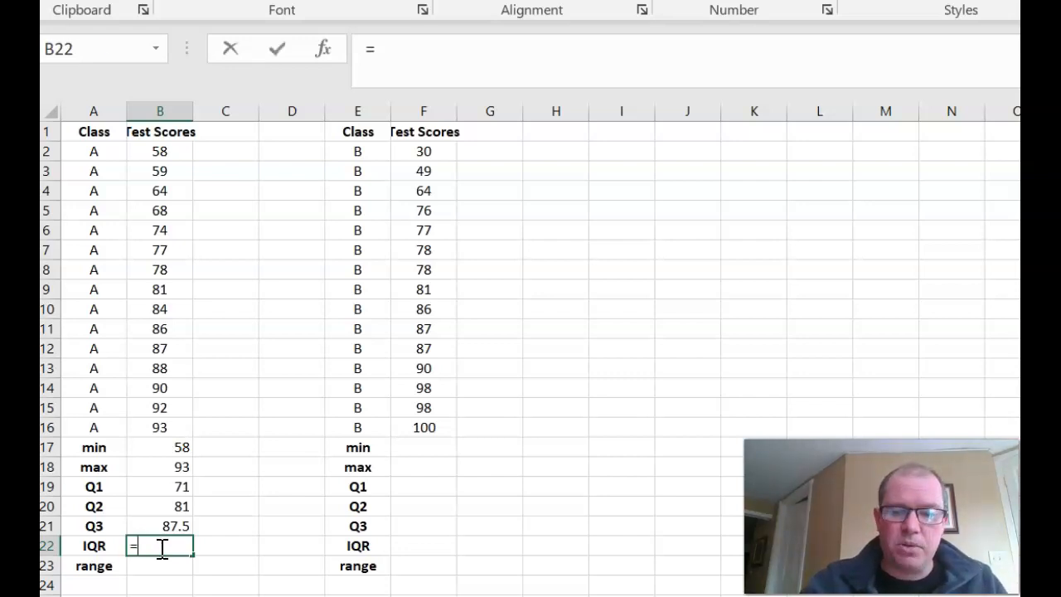
type("=")
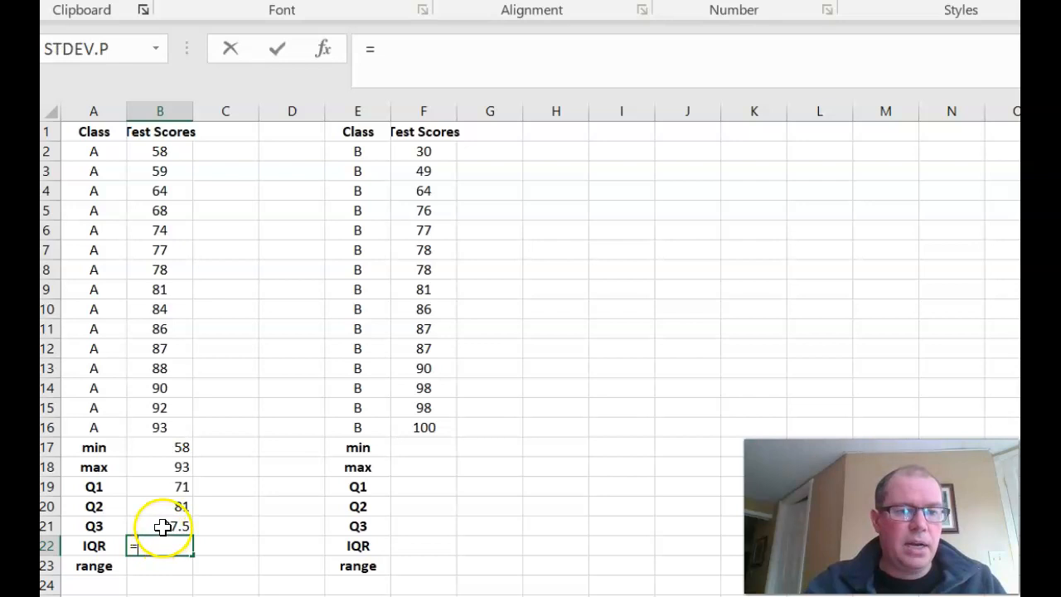
left_click(161, 525)
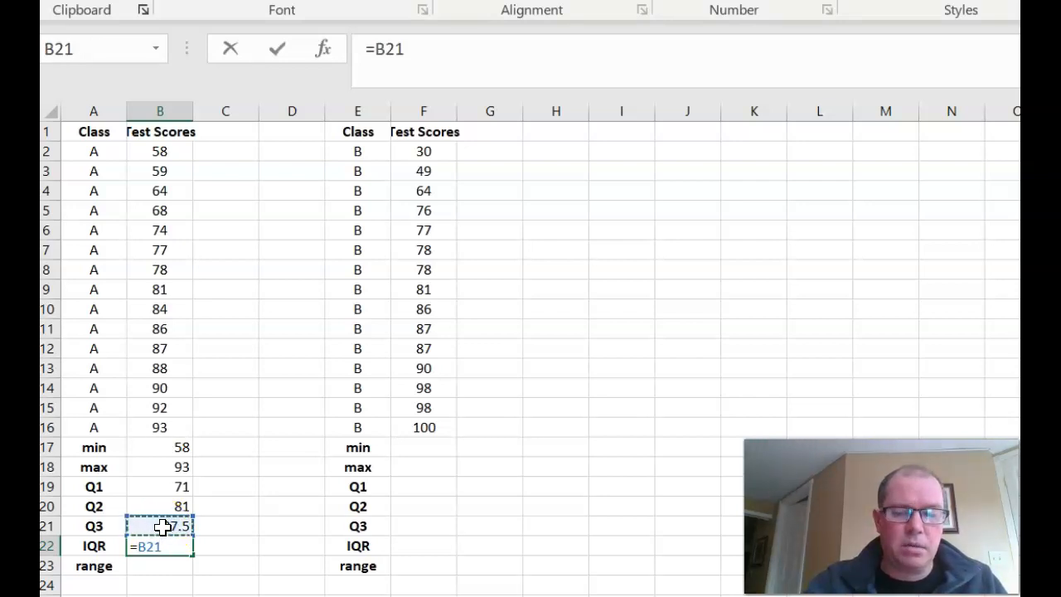
key("alt+Return")
type("-")
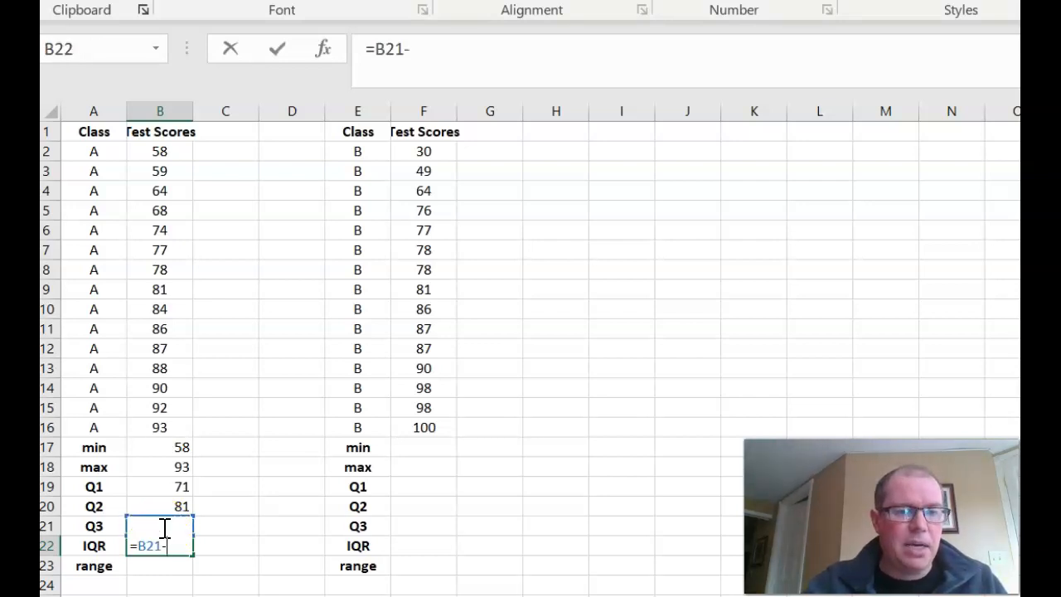
left_click(169, 486)
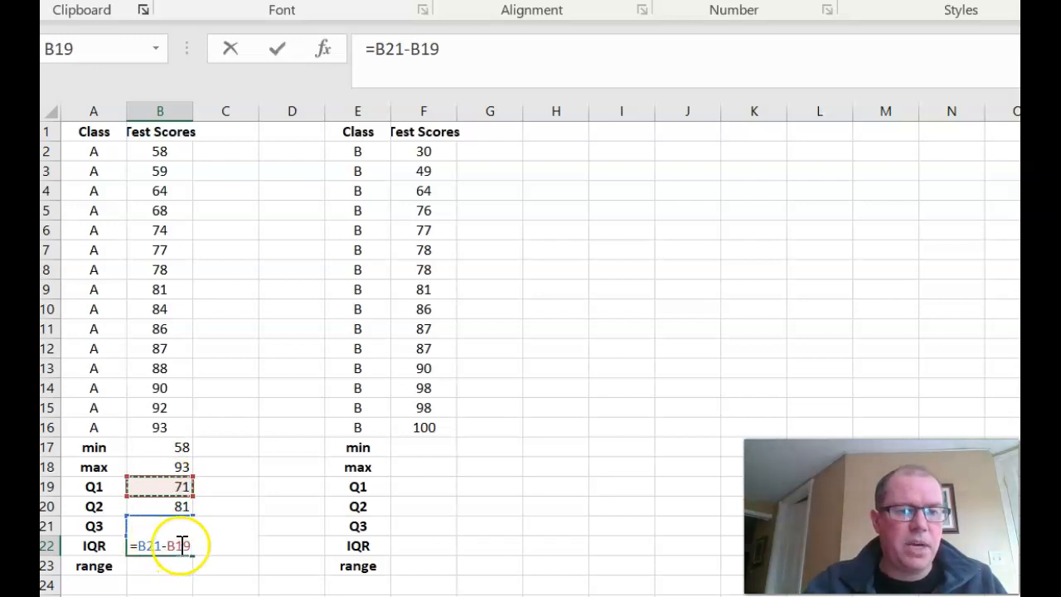
key("Return")
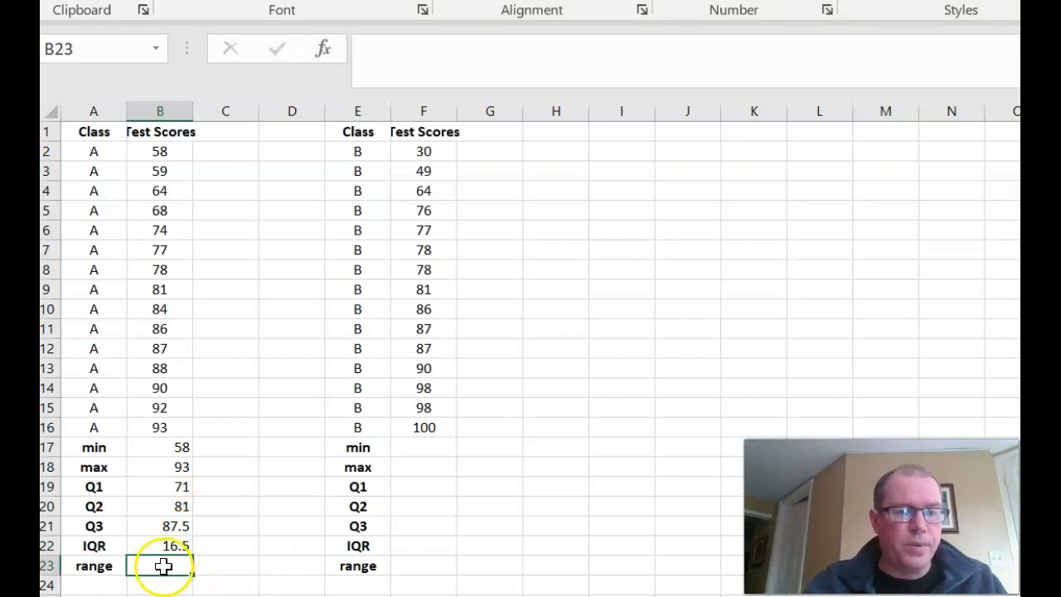
Calculate Class A's range in B23 by subtracting the minimum from the maximum with the formula =B18-B17.
type("=")
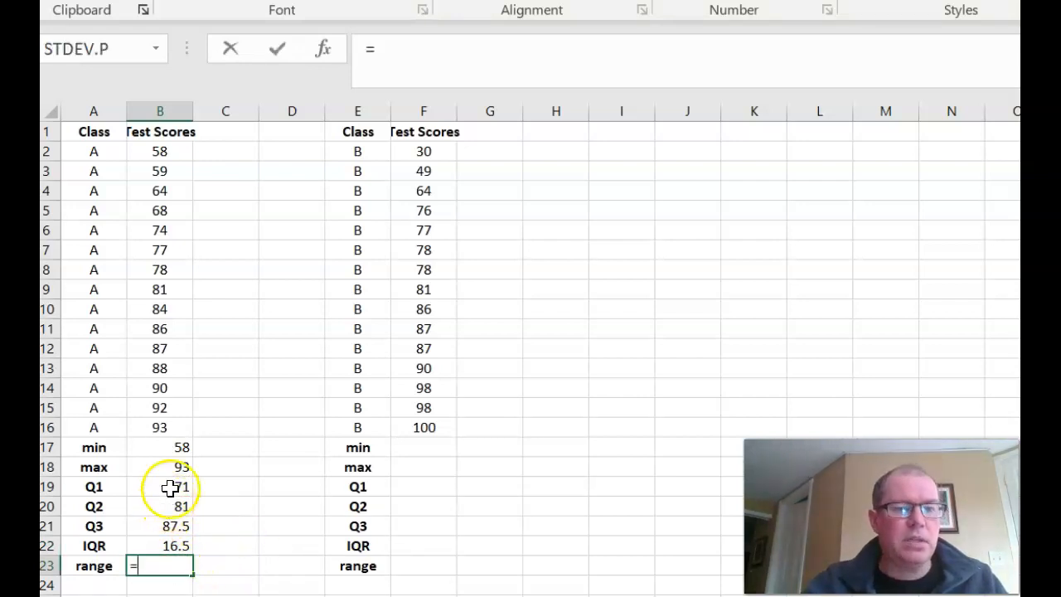
left_click(172, 464)
type("-")
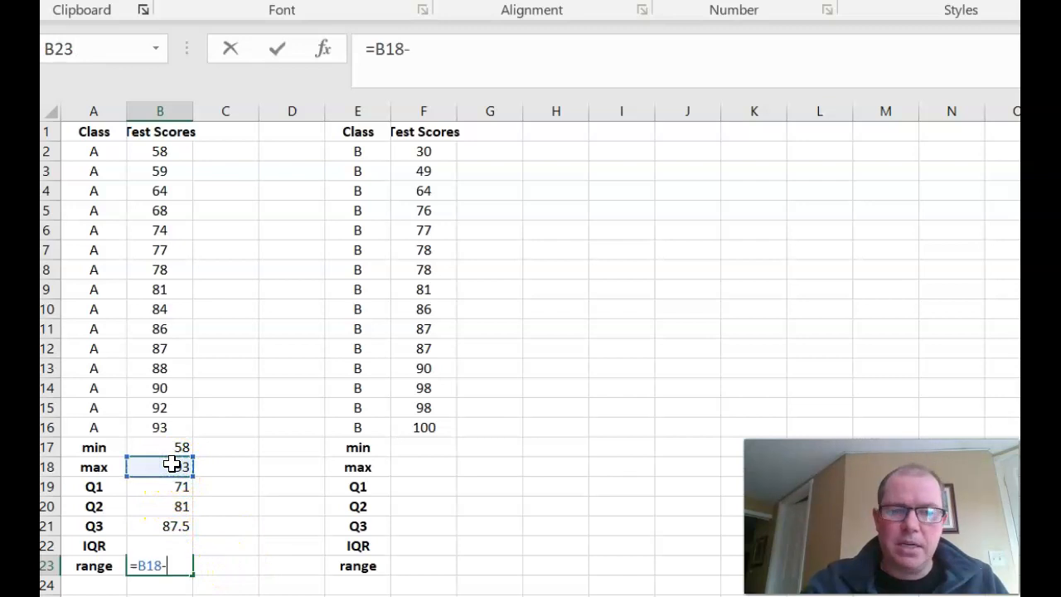
left_click(173, 450)
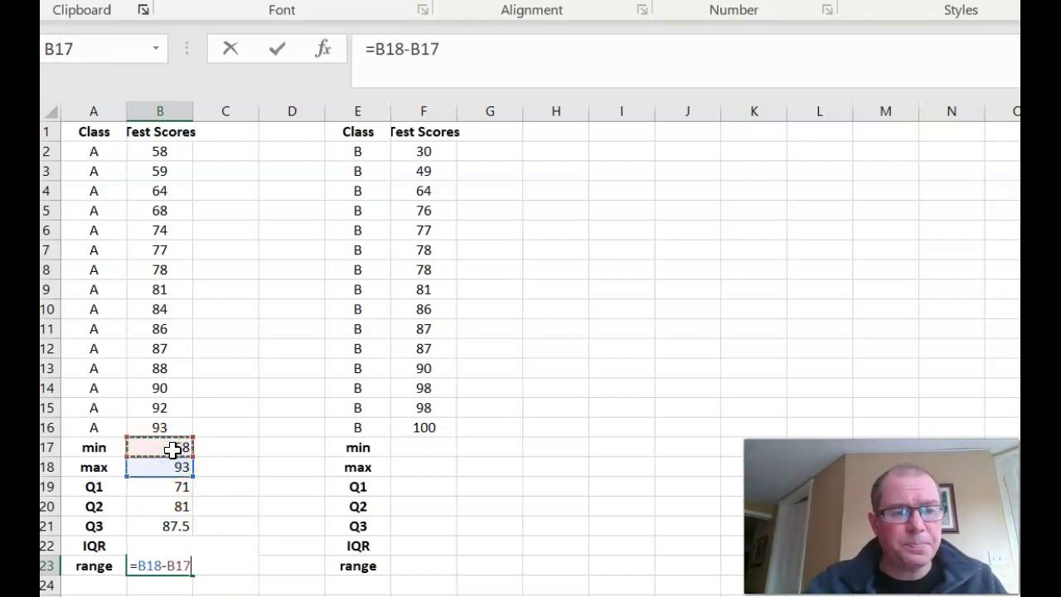
key("Return")
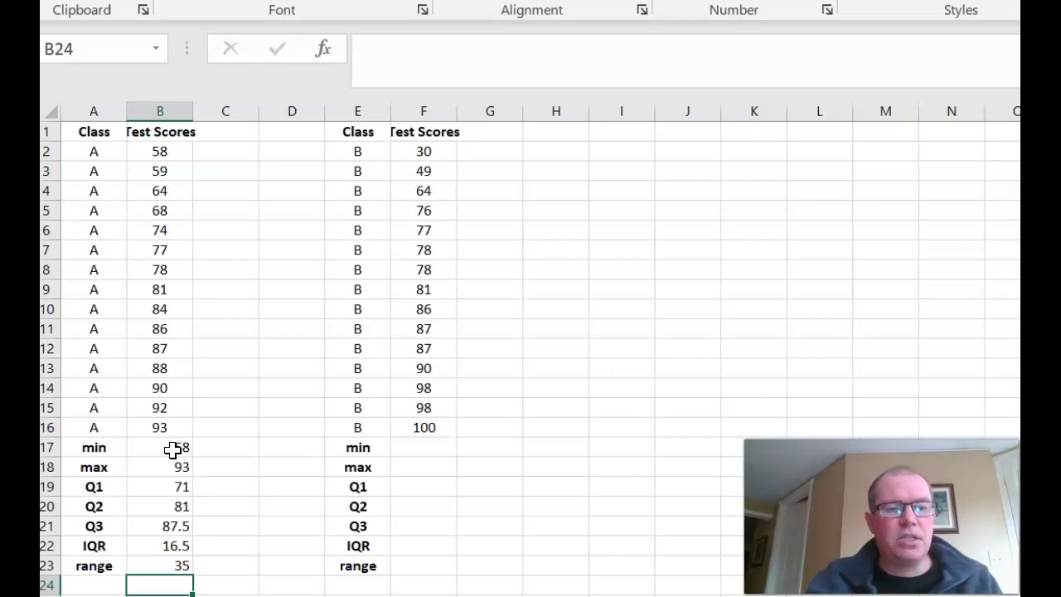
Copy Class A's summary formulas from B17:B23 into F17:F23 to calculate the same statistics for Class B.
left_click(251, 462)
left_click(171, 447)
left_click_drag(171, 447, 171, 567)
key("ctrl+c")
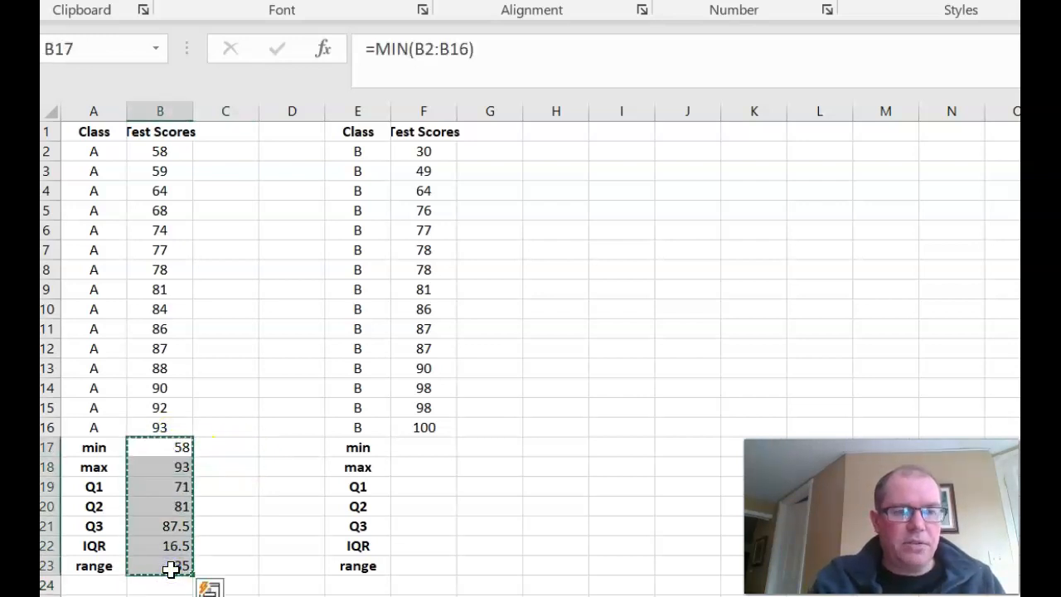
left_click_drag(425, 447, 435, 570)
key("ctrl+v")
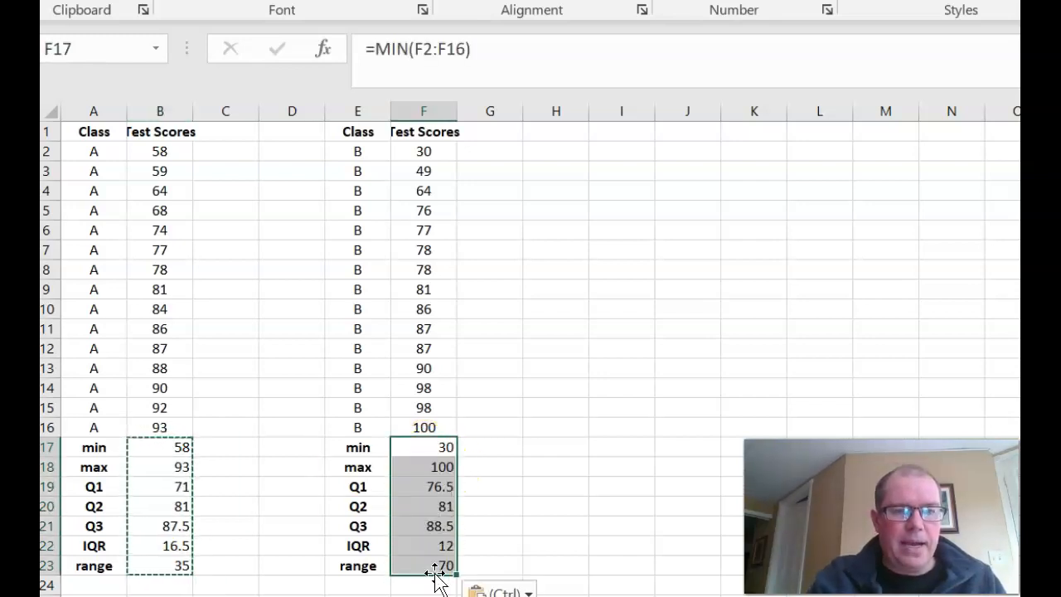
left_click(633, 324)
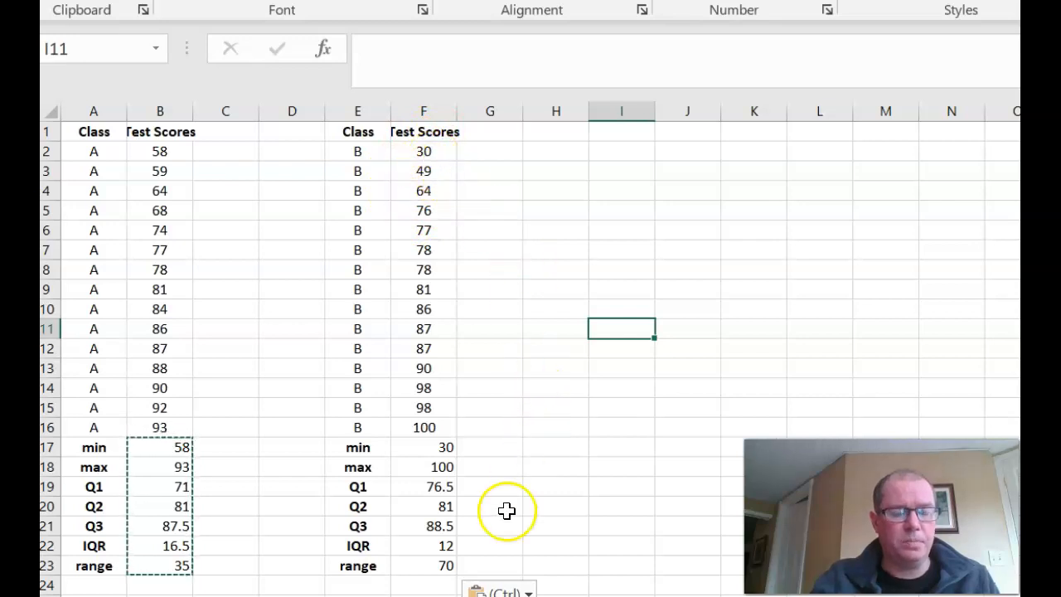
left_click(539, 465)
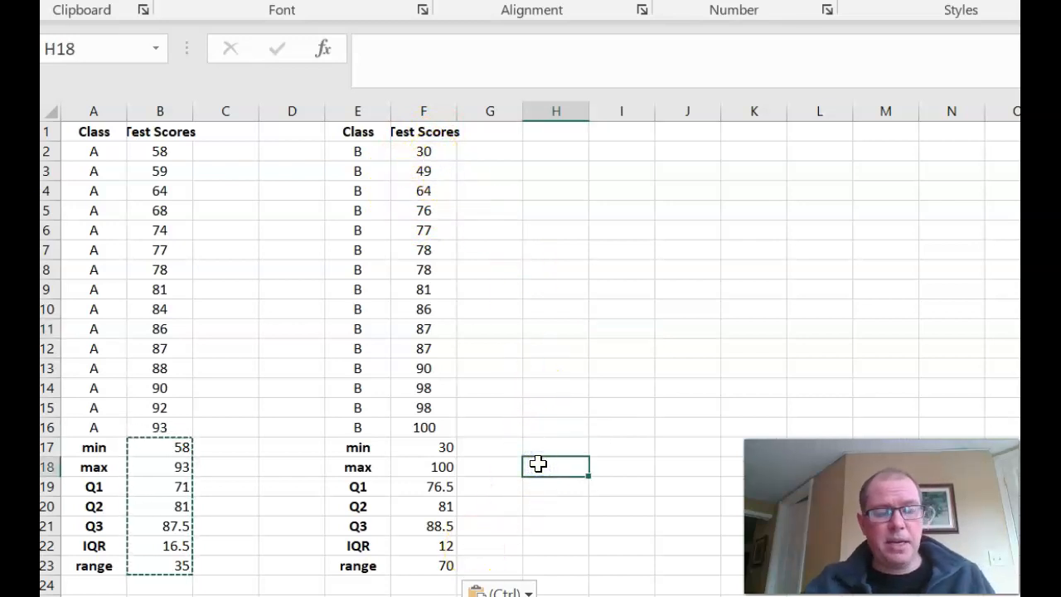